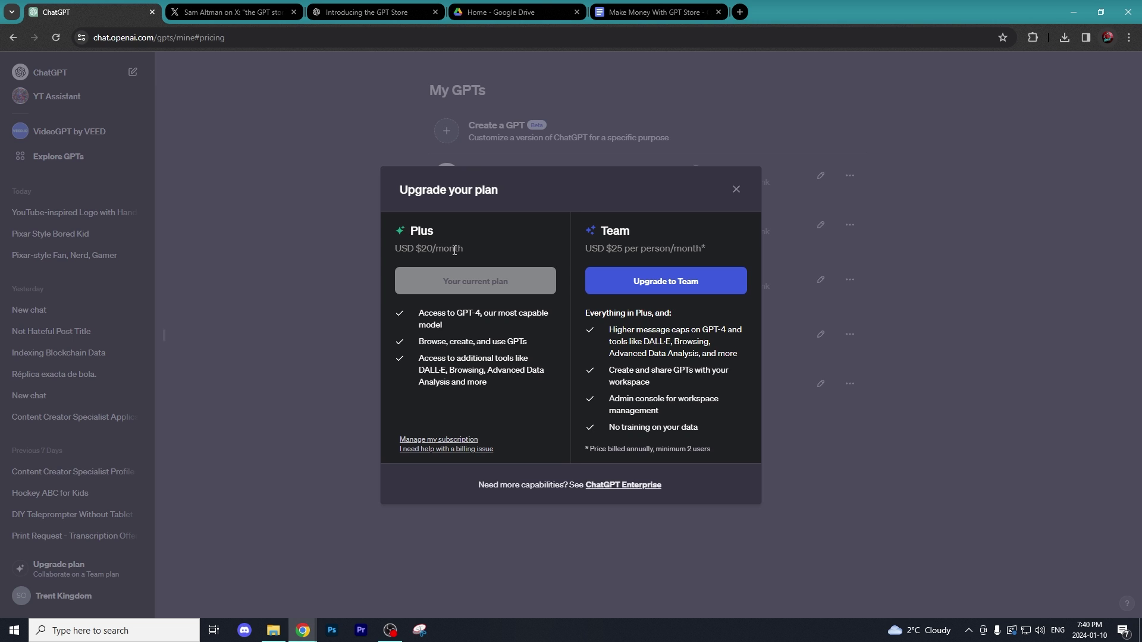
# Step: Dismiss the plan upgrade dialog and open the Explore GPTs page
pyautogui.click(736, 189)
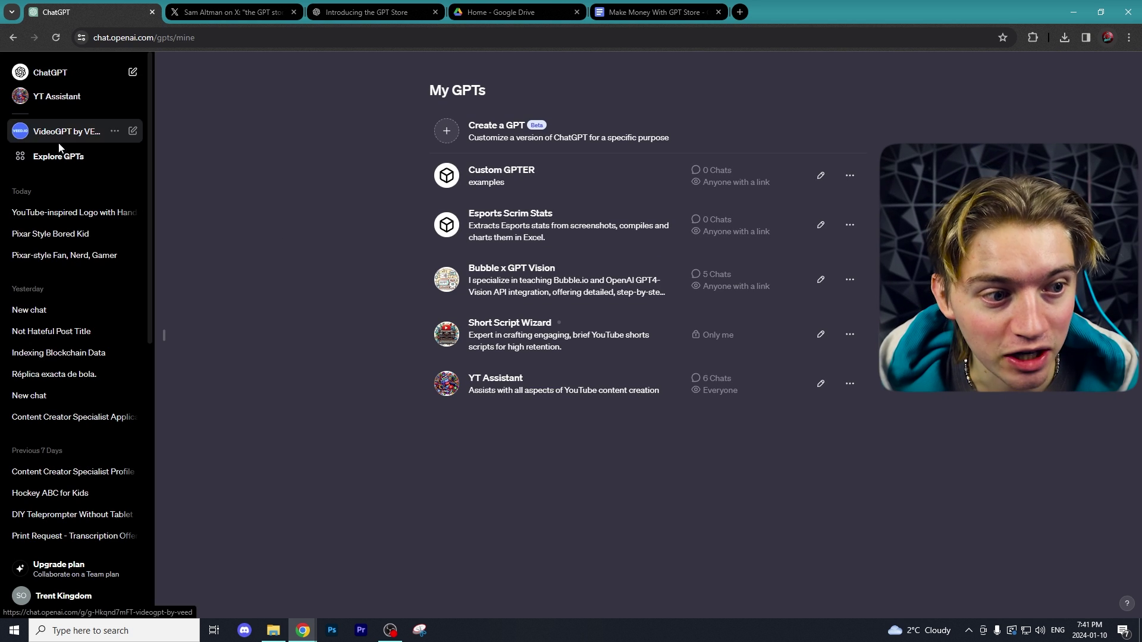
pyautogui.click(59, 158)
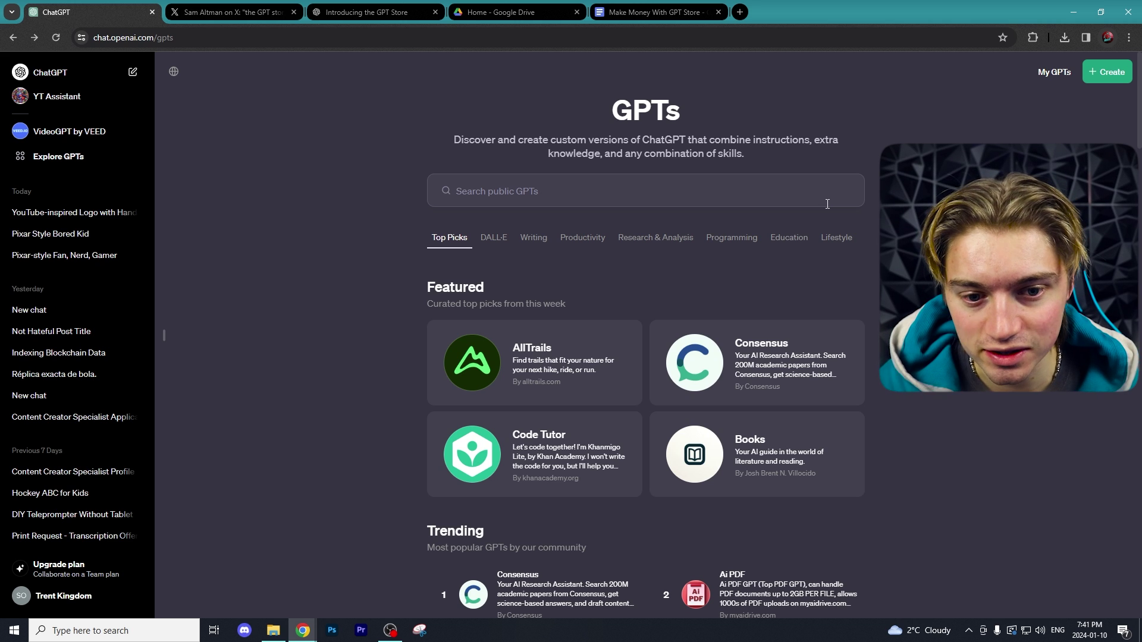
# Step: Examine the GPT store's Featured, Trending, By ChatGPT, DALL·E, Writing and Productivity listings
pyautogui.scroll(-1, 803, 272)
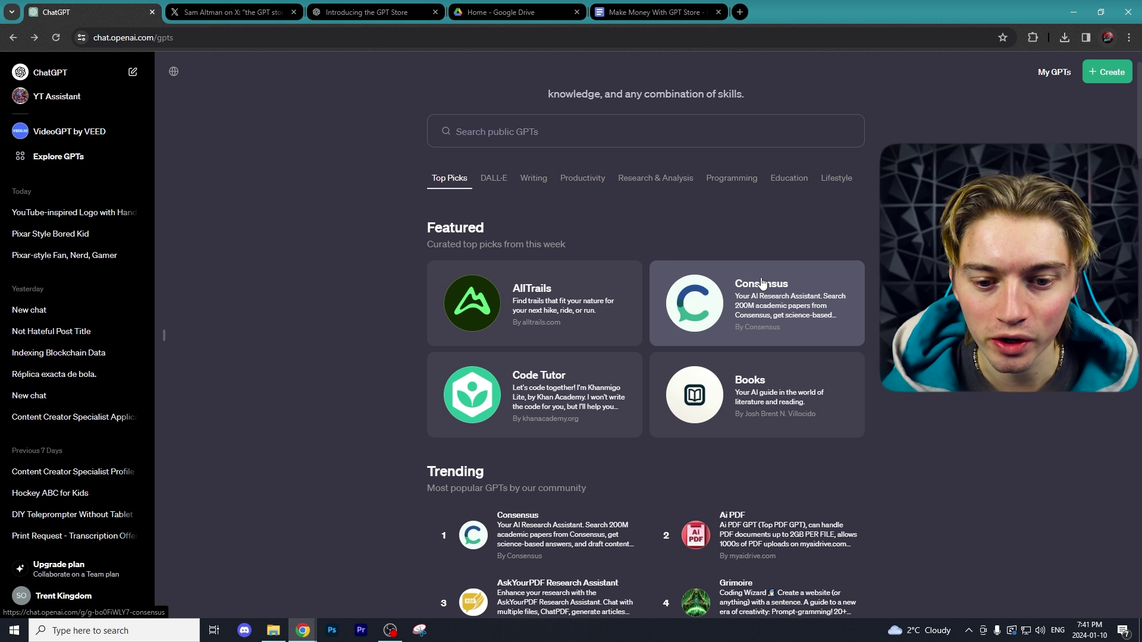
pyautogui.scroll(-5, 763, 283)
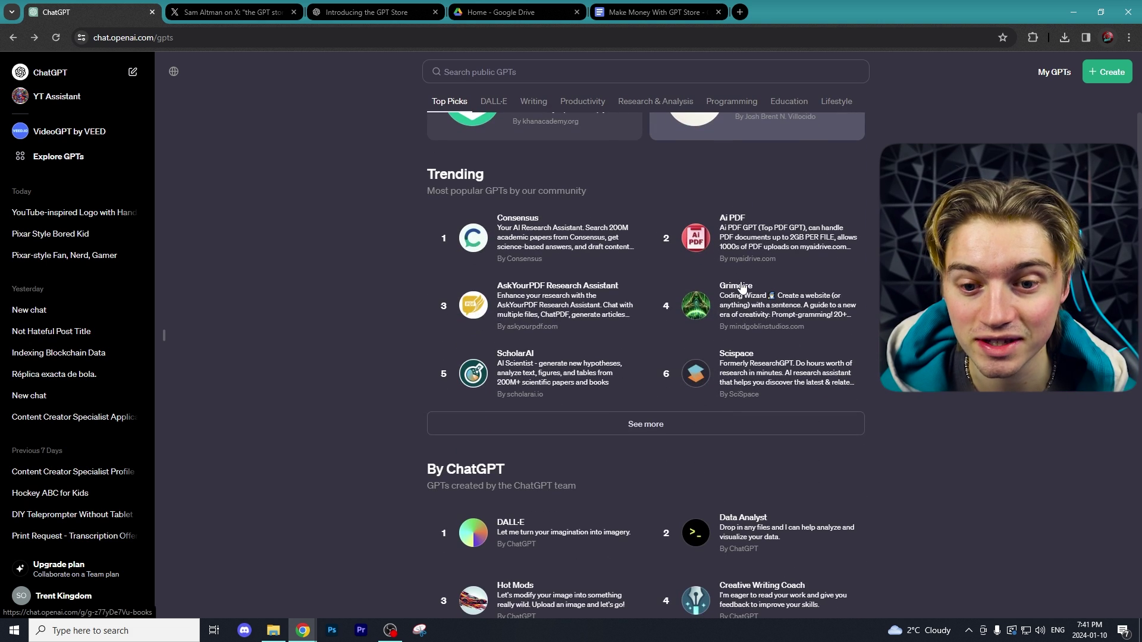
pyautogui.scroll(4, 523, 316)
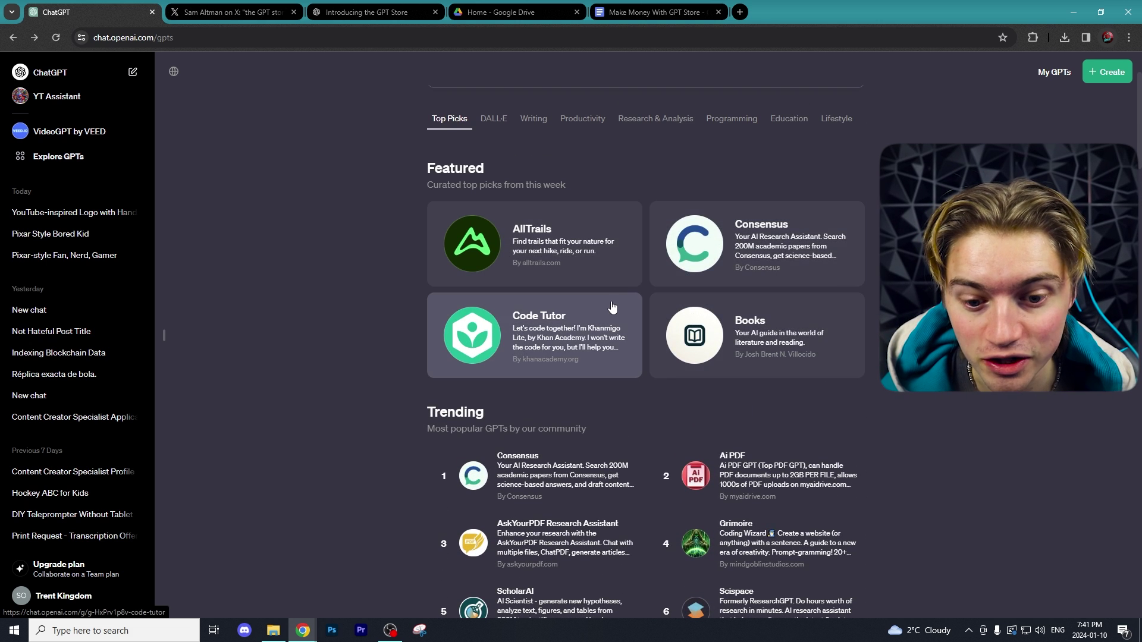
pyautogui.scroll(-2, 612, 306)
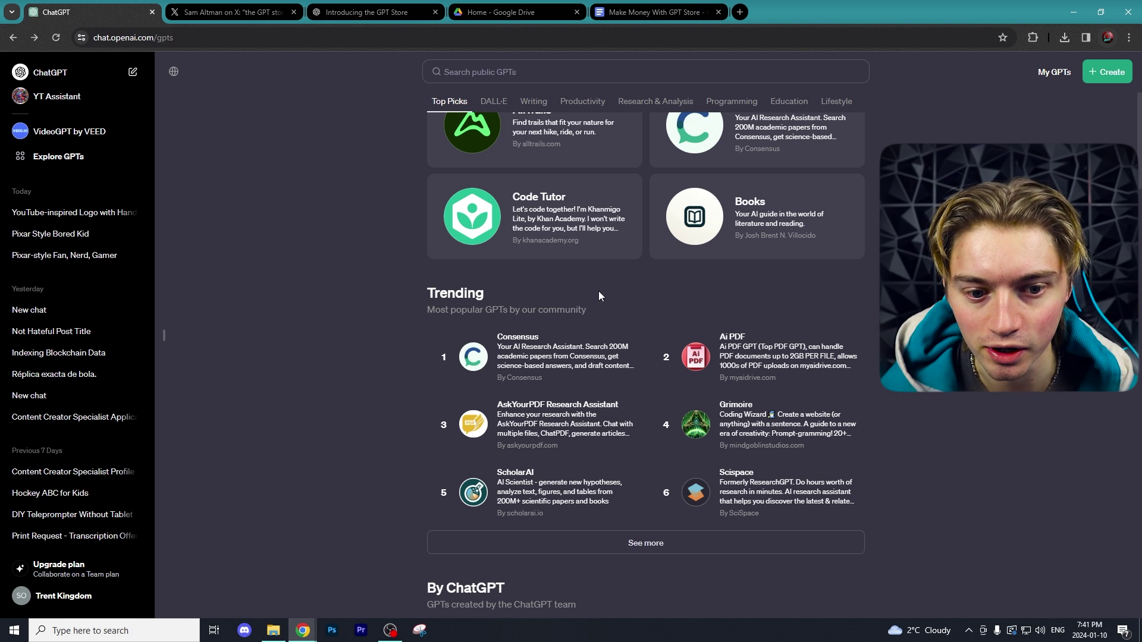
pyautogui.scroll(-1, 598, 291)
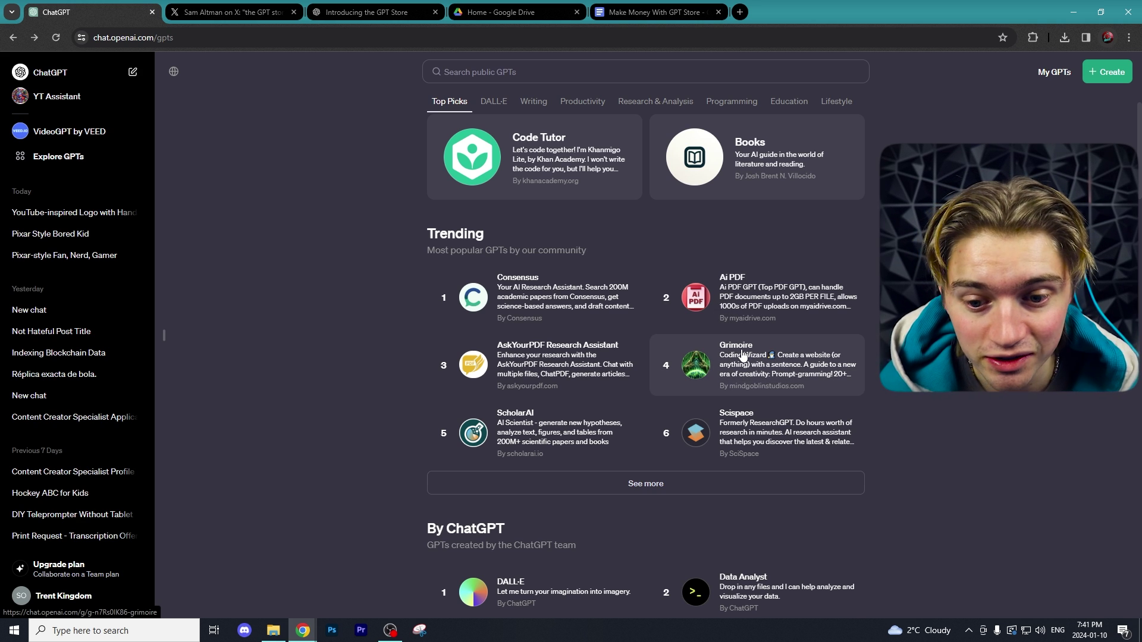
pyautogui.scroll(-4, 743, 355)
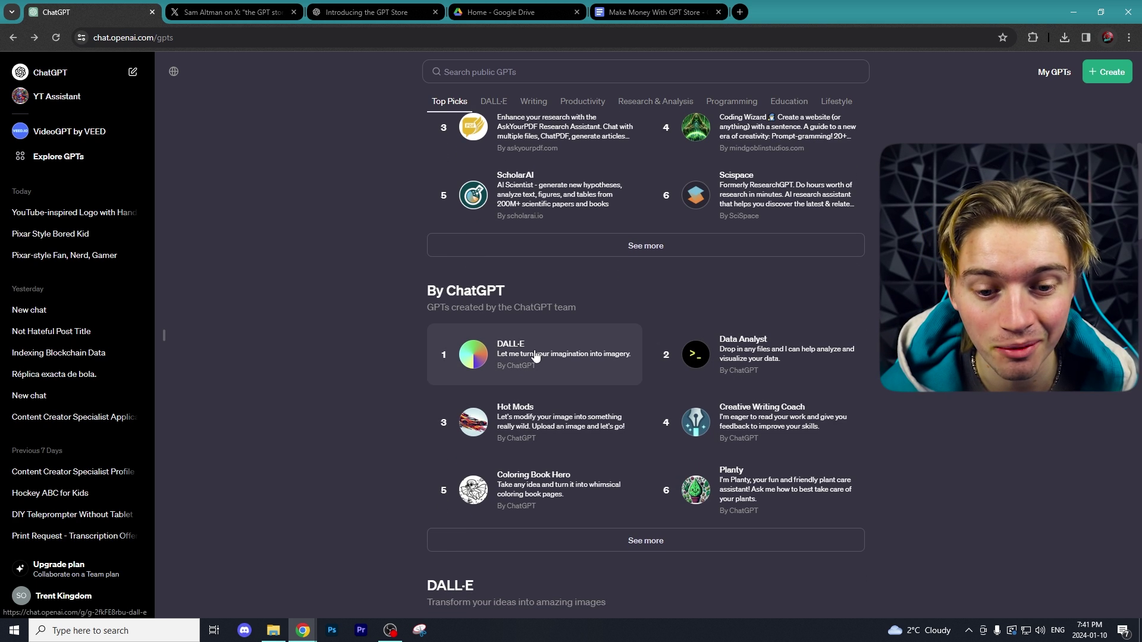
pyautogui.scroll(-6, 535, 355)
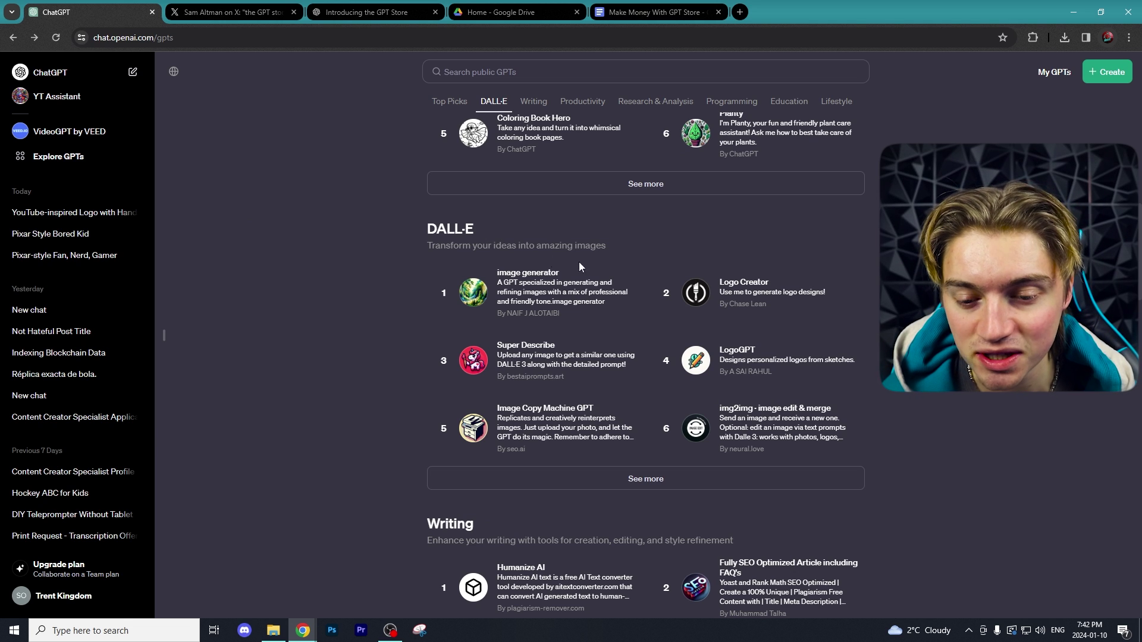
pyautogui.scroll(-2, 662, 254)
pyautogui.scroll(-9, 662, 254)
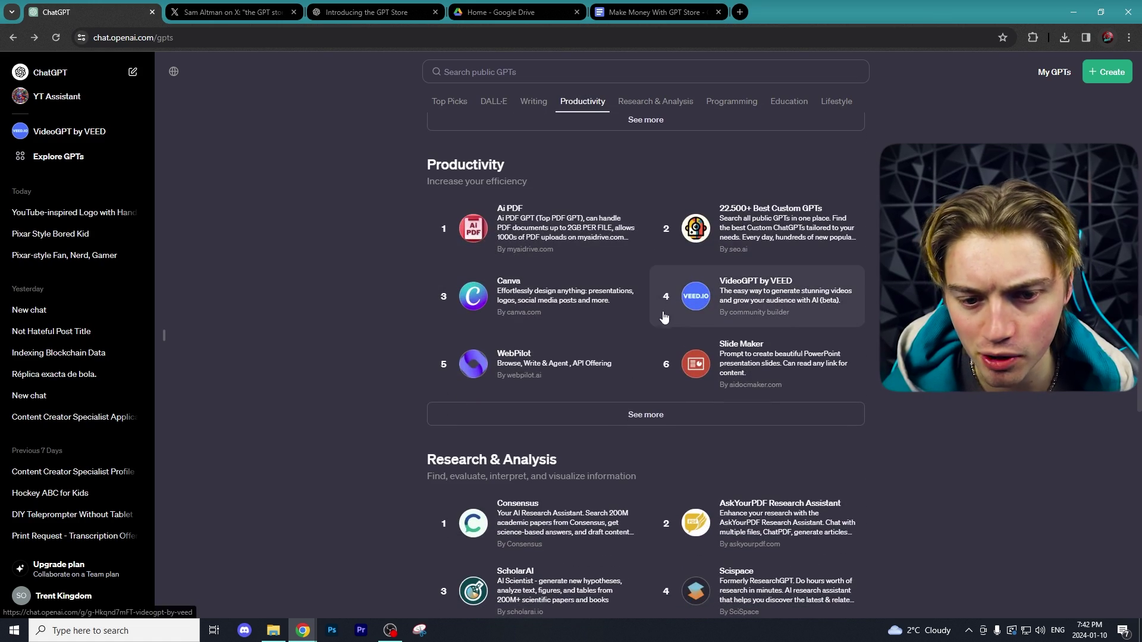
pyautogui.scroll(20, 643, 373)
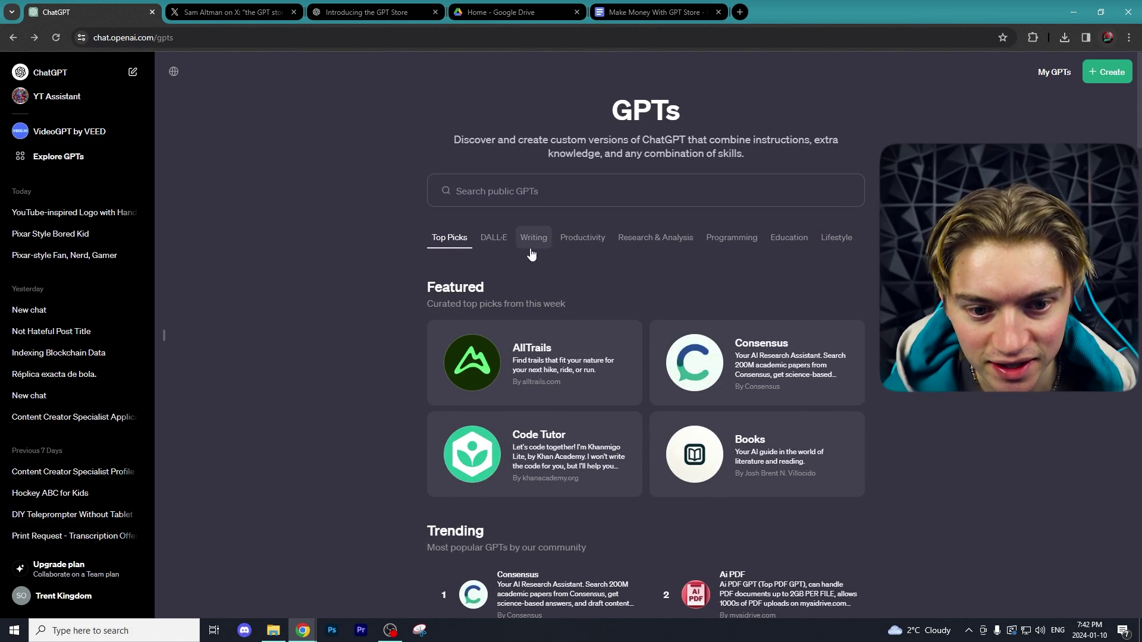
# Step: Search the public GPTs for "YouTube" and look through the matching GPTs
pyautogui.write('YouTube')
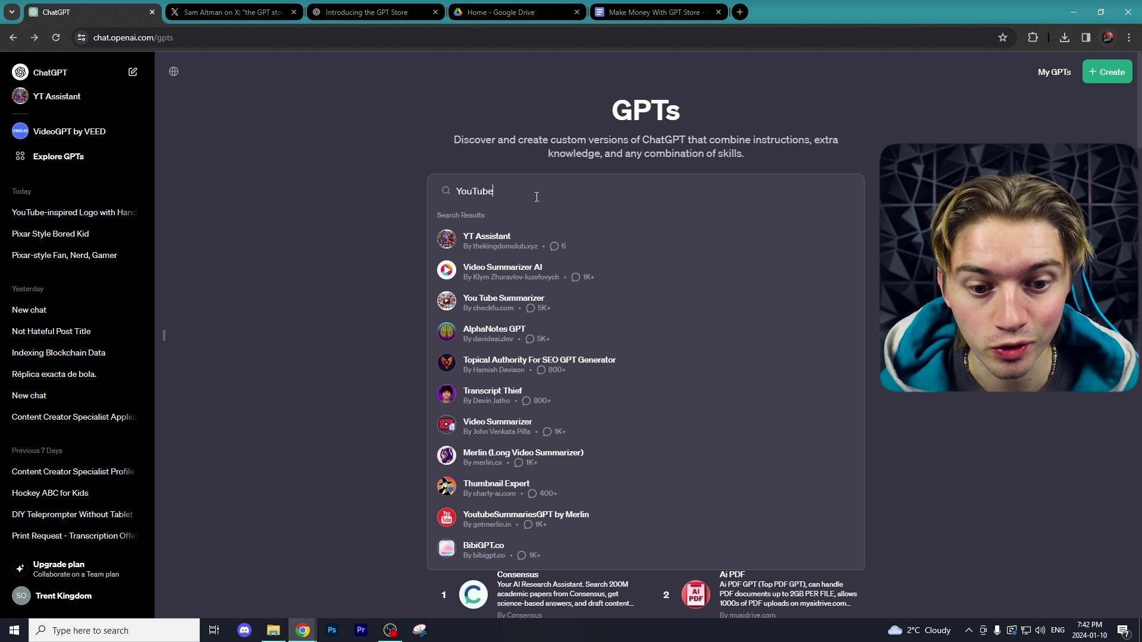
pyautogui.scroll(-4, 556, 247)
pyautogui.scroll(3, 528, 334)
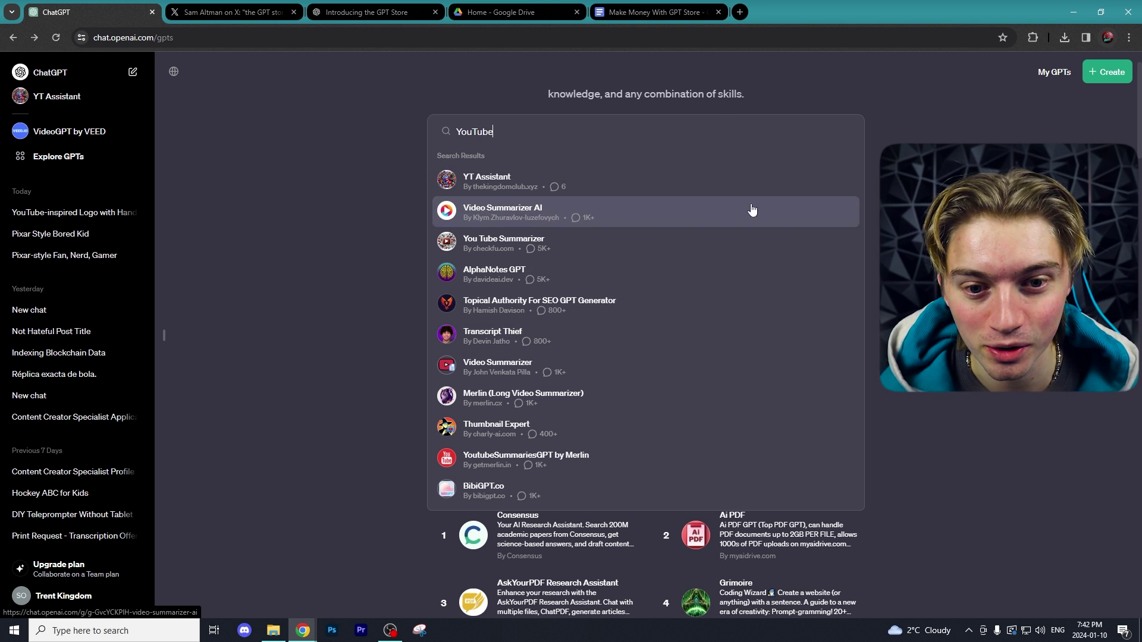
# Step: Start creating a new GPT and go through its empty name, description and instructions fields
pyautogui.click(1097, 85)
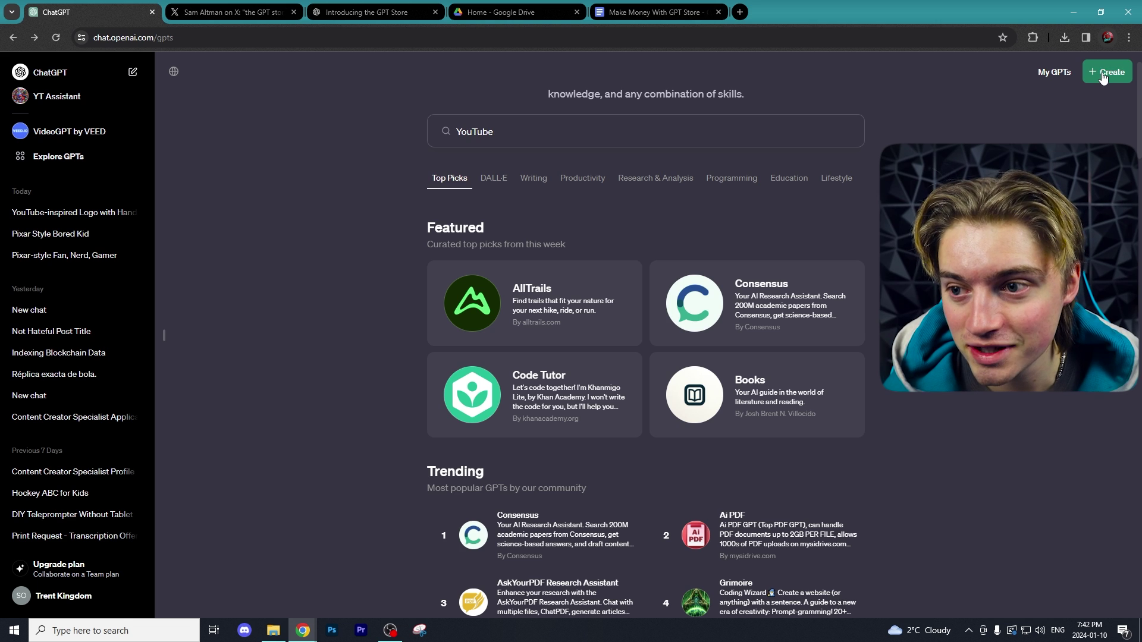
pyautogui.click(1103, 77)
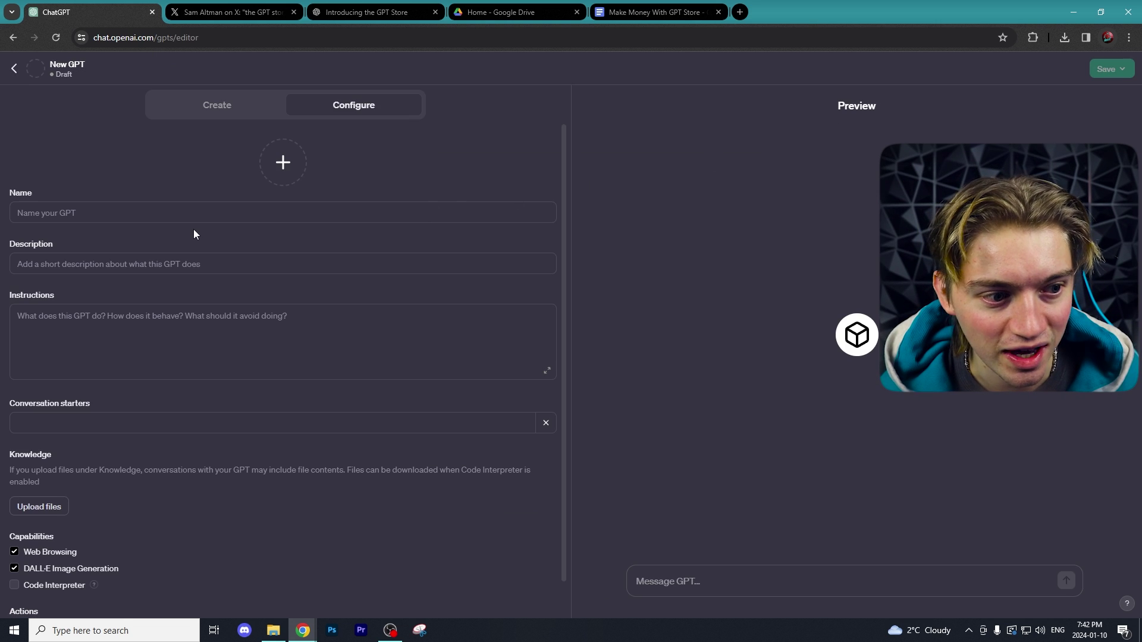
pyautogui.click(169, 214)
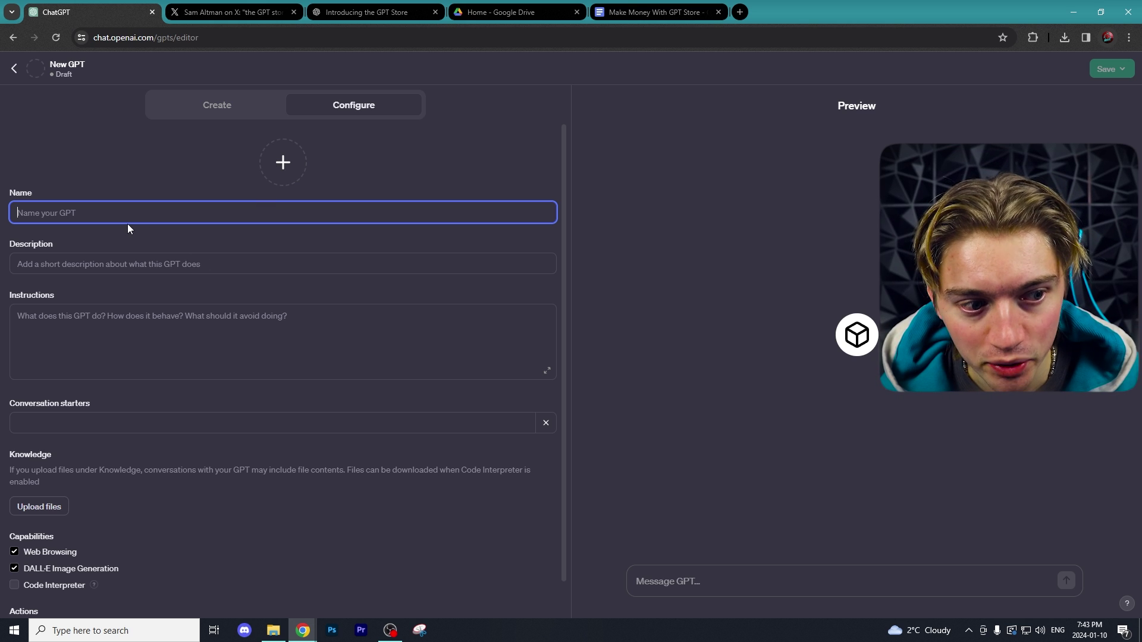
pyautogui.click(74, 273)
pyautogui.click(75, 321)
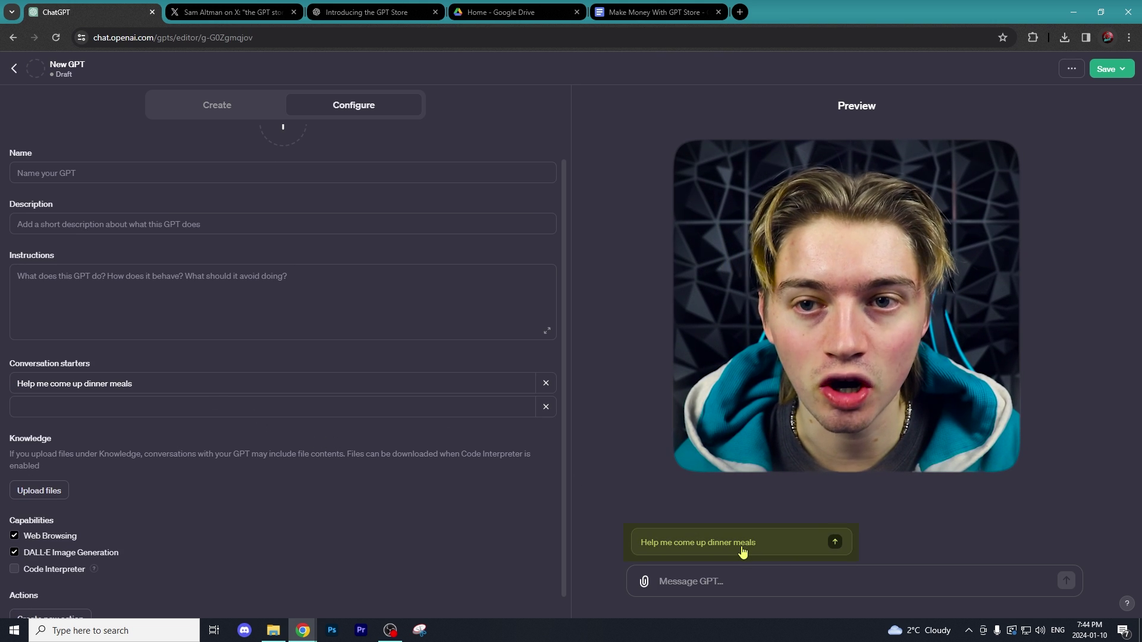
# Step: Run the conversation starter "Help me come up dinner meals" in the GPT's preview
pyautogui.click(115, 385)
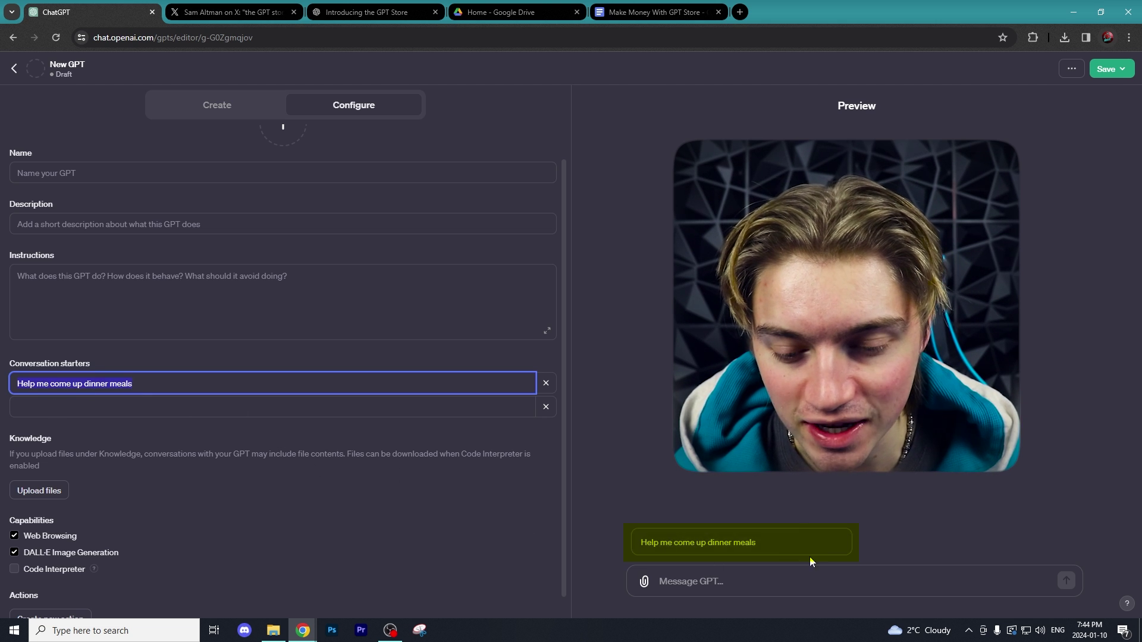
pyautogui.click(735, 544)
pyautogui.click(735, 545)
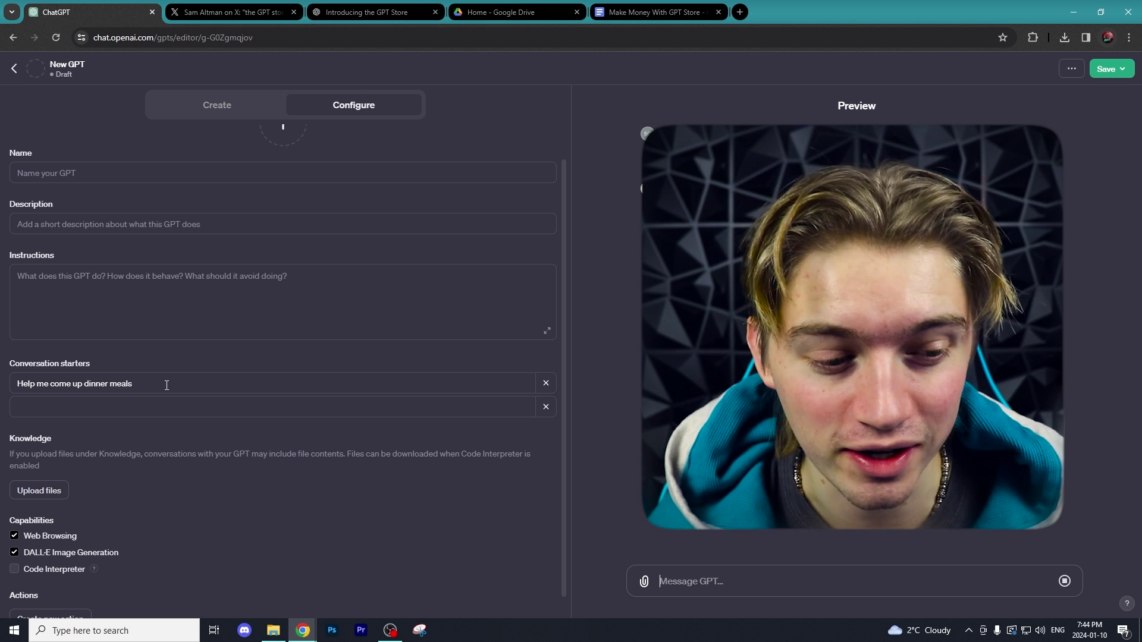
# Step: Open a new action for the GPT, view its authentication types, and cancel the authentication dialog
pyautogui.scroll(-1, 167, 385)
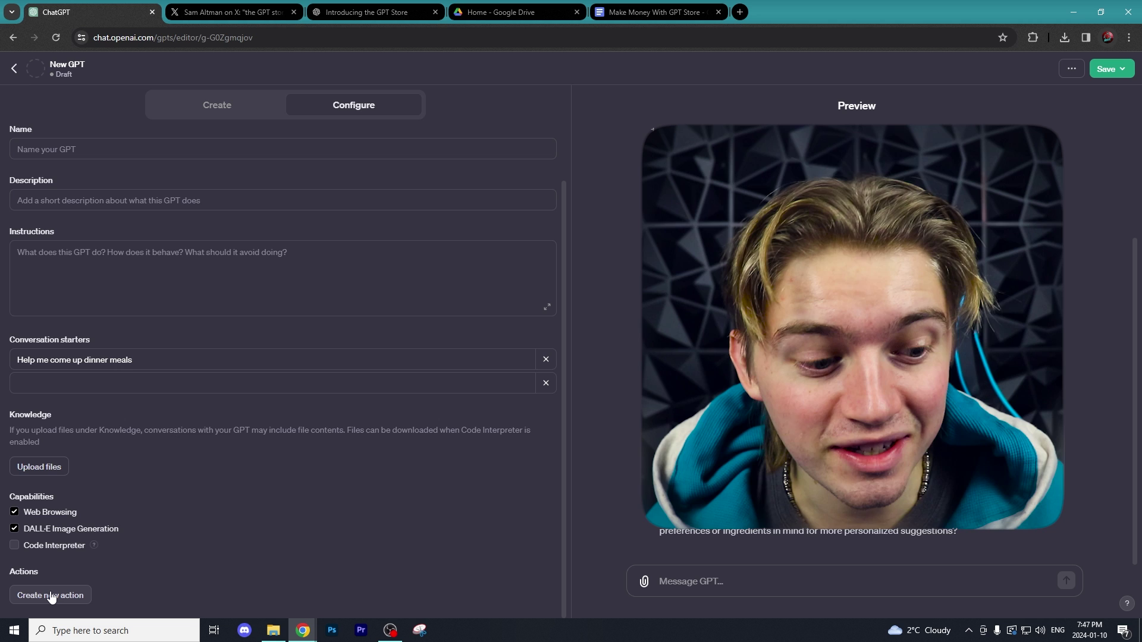
pyautogui.click(50, 596)
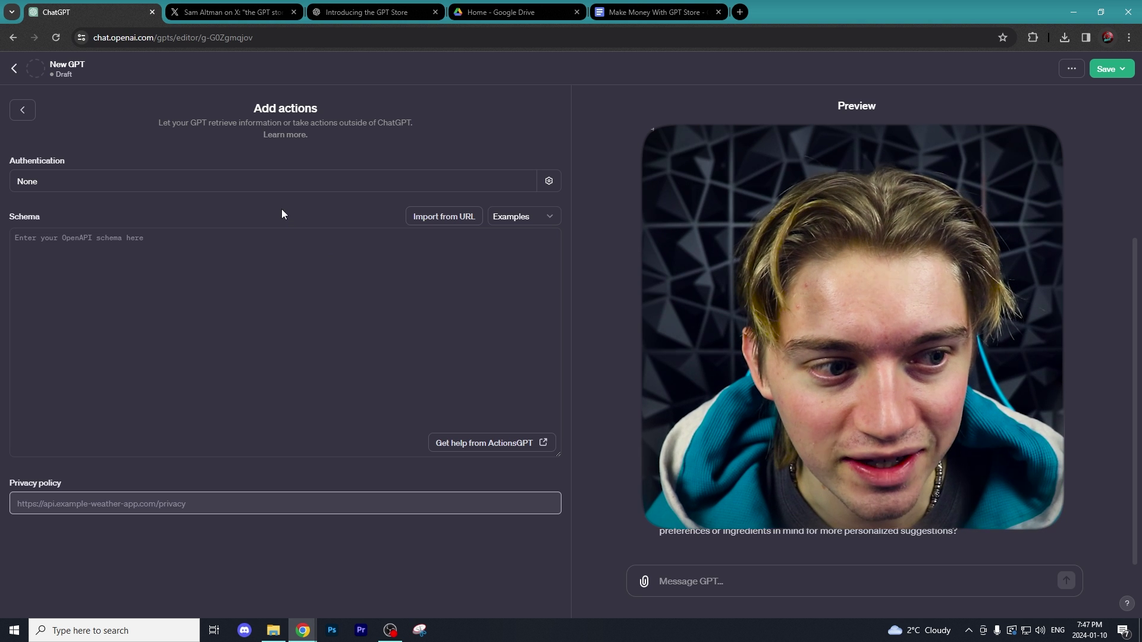
pyautogui.click(226, 188)
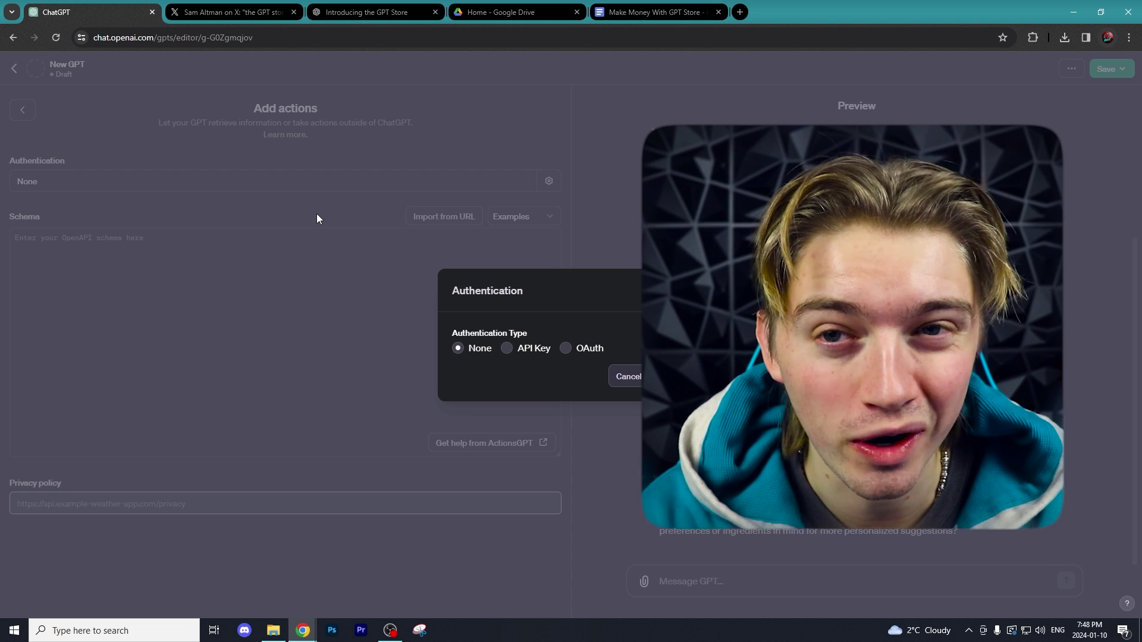
pyautogui.click(626, 367)
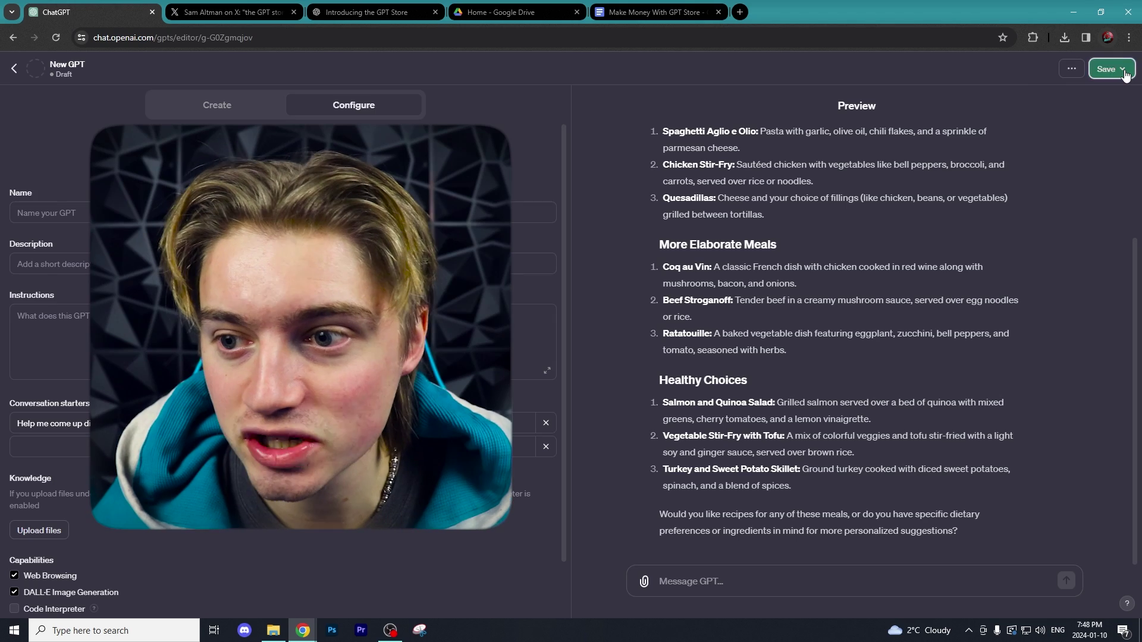
# Step: Set the GPT to publish to Everyone and check the name setting in the builder profile
pyautogui.click(1111, 69)
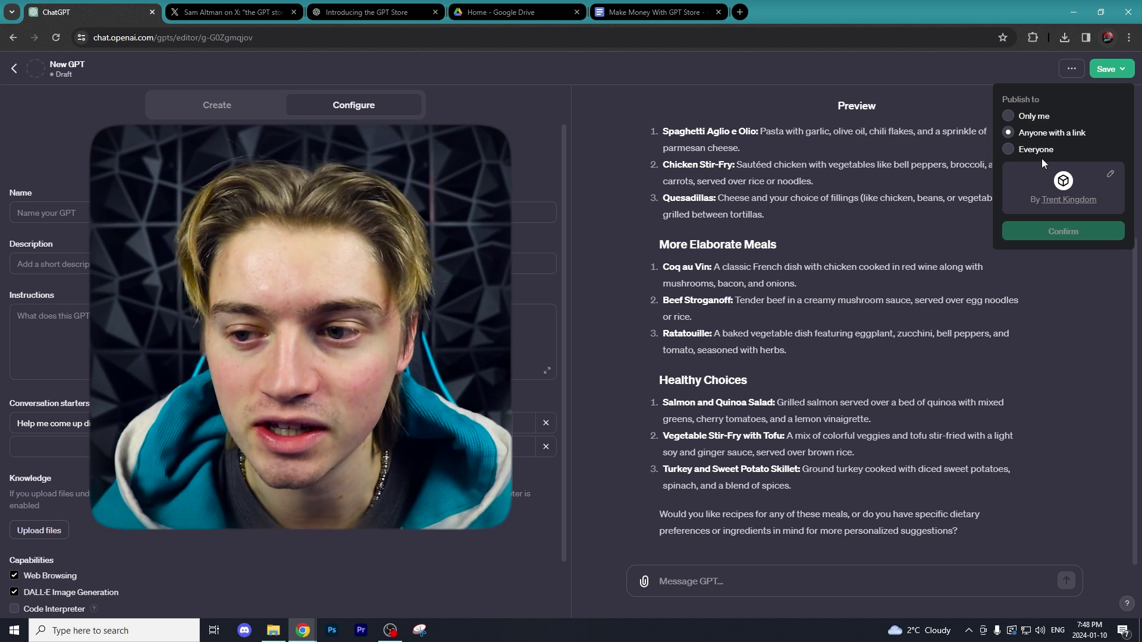
pyautogui.click(1029, 151)
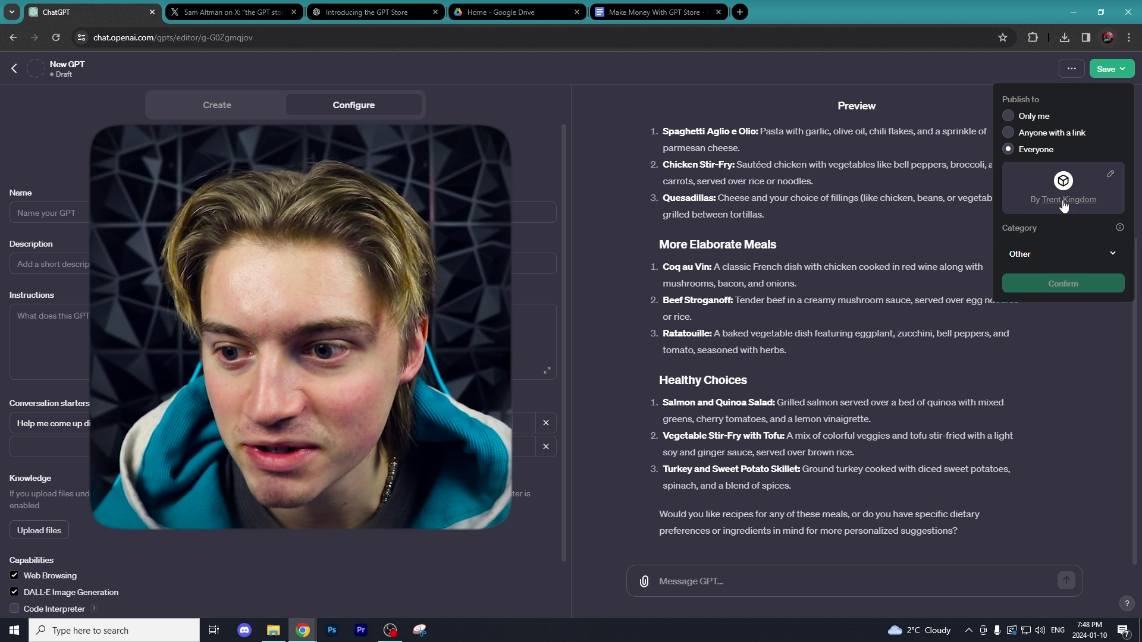
pyautogui.click(1110, 174)
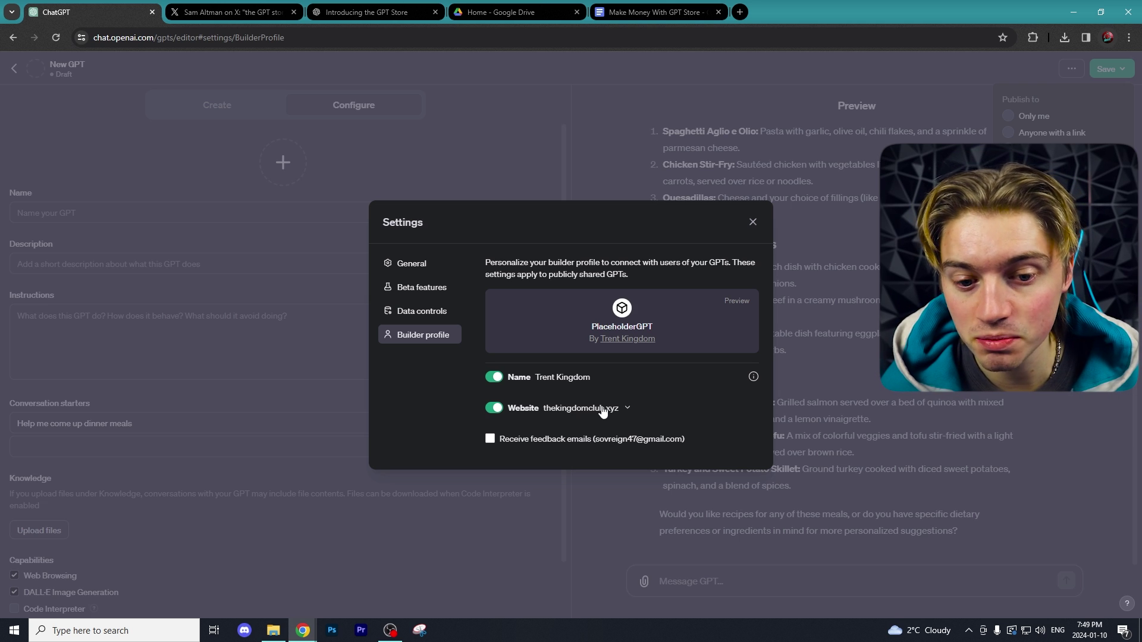
pyautogui.click(496, 375)
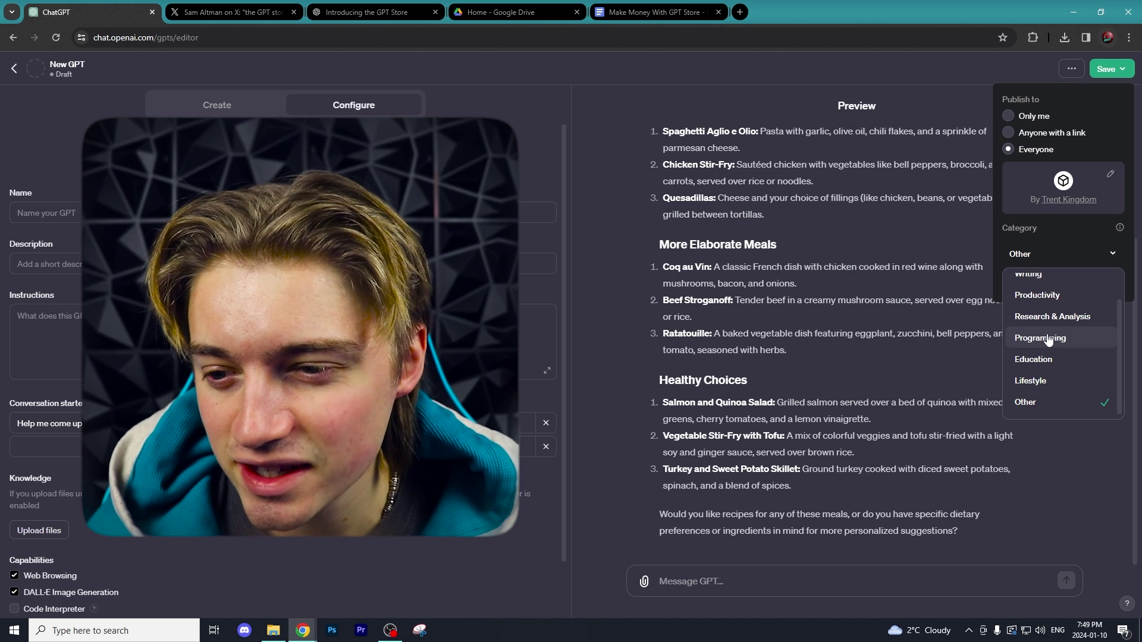
# Step: Look through the categories available for publishing the GPT to the store
pyautogui.scroll(1, 1058, 324)
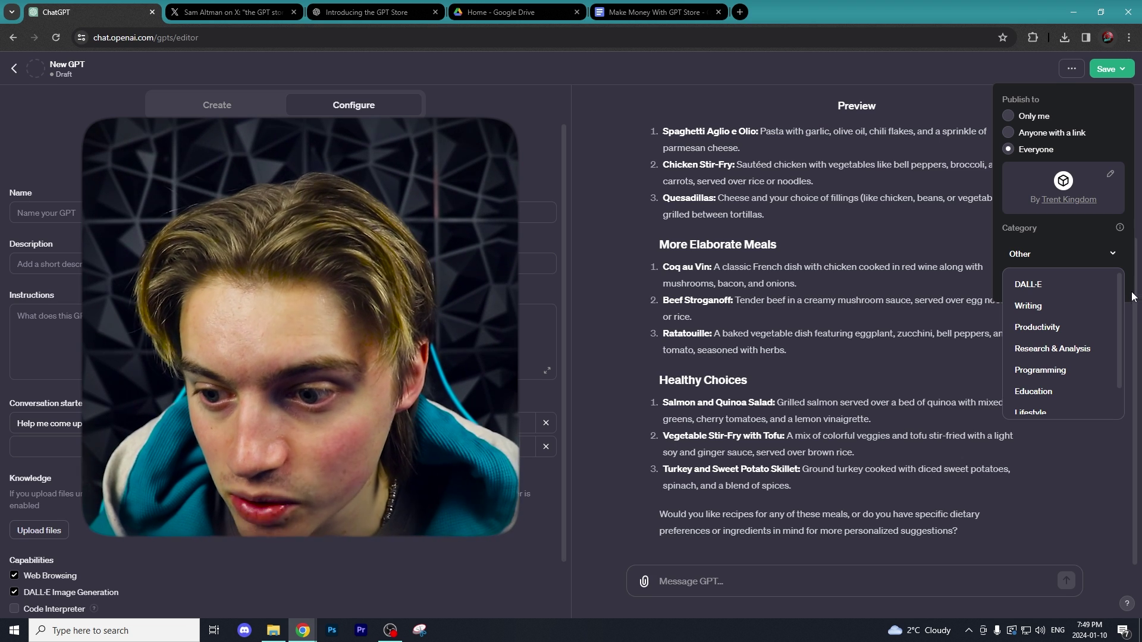
pyautogui.scroll(-1, 1058, 339)
pyautogui.scroll(1, 1057, 338)
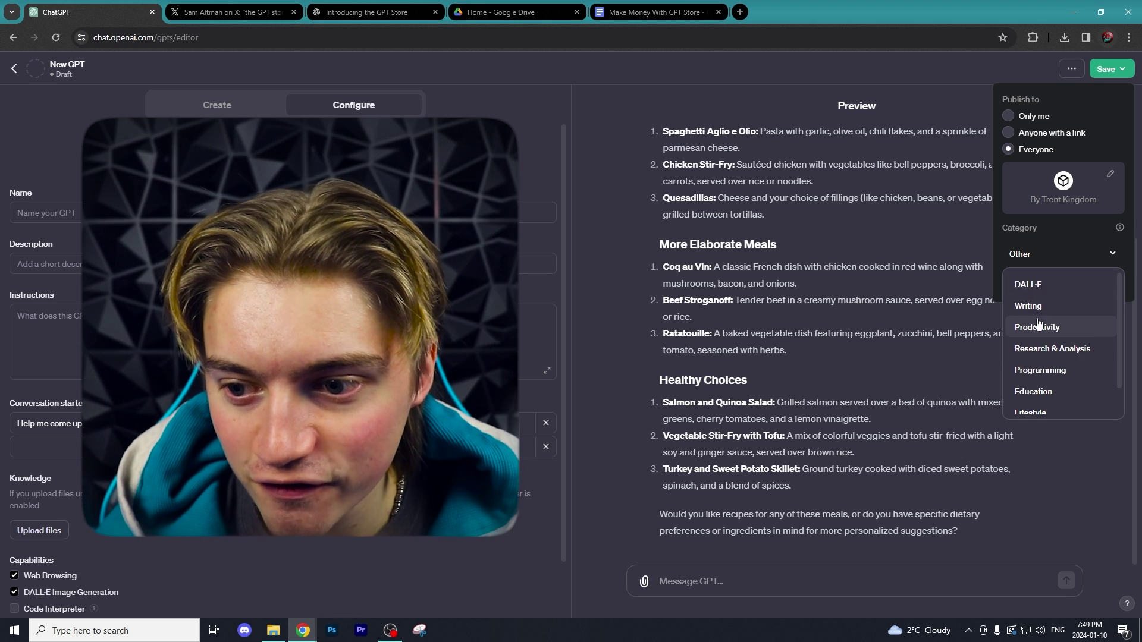
pyautogui.scroll(-1, 1047, 306)
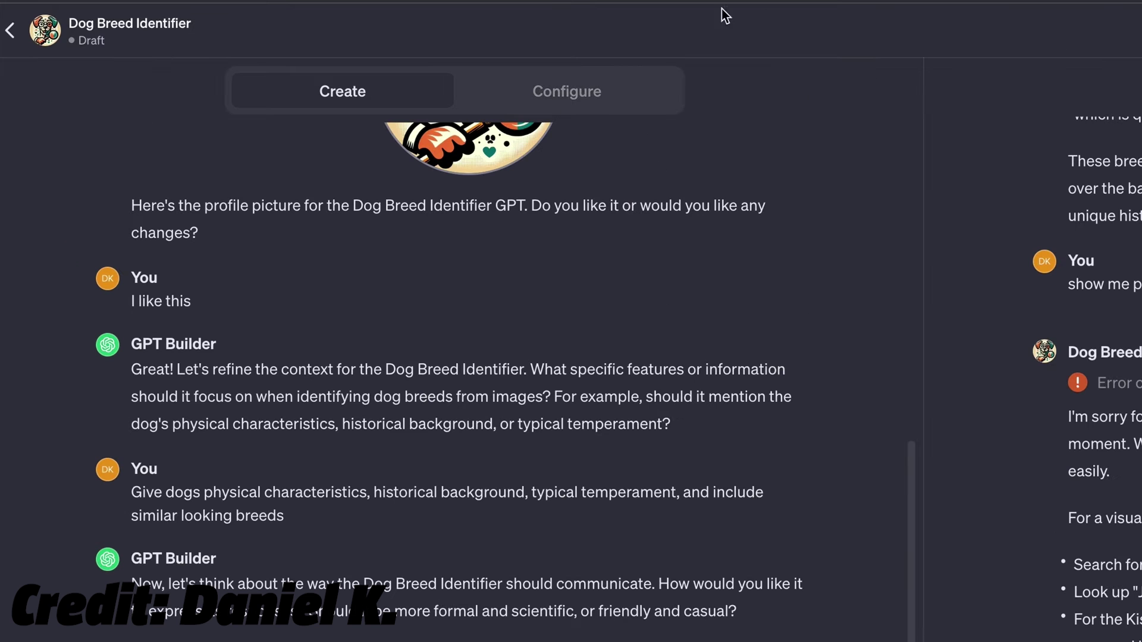
# Step: Open the Dog Breed Identifier's configuration and examine its Akita preview response and action schema
pyautogui.click(543, 105)
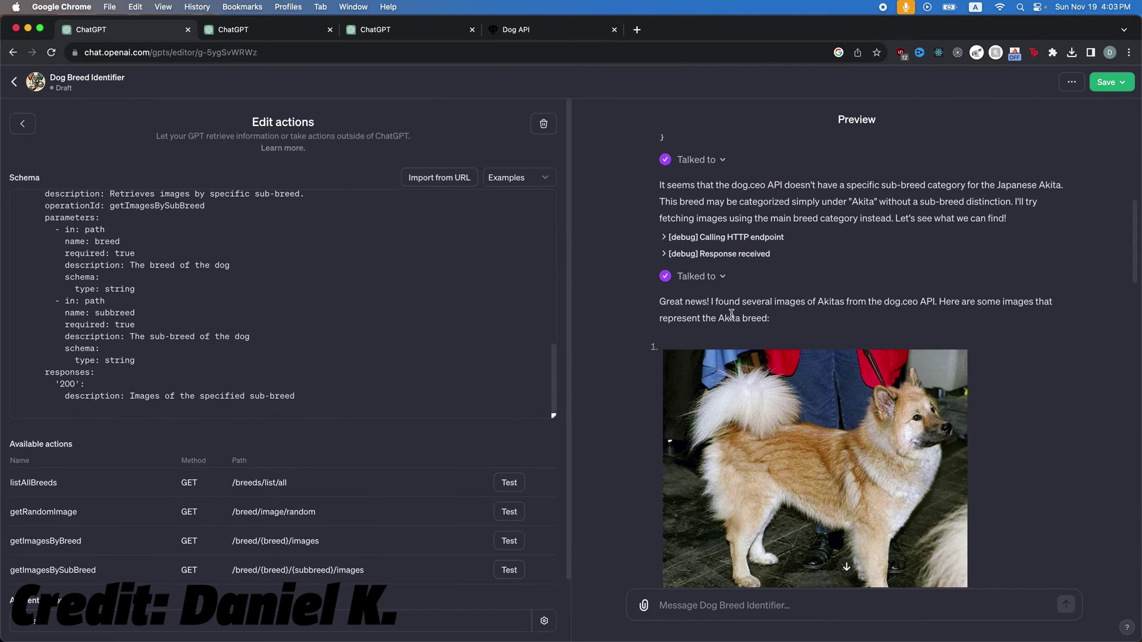
pyautogui.scroll(-5, 784, 340)
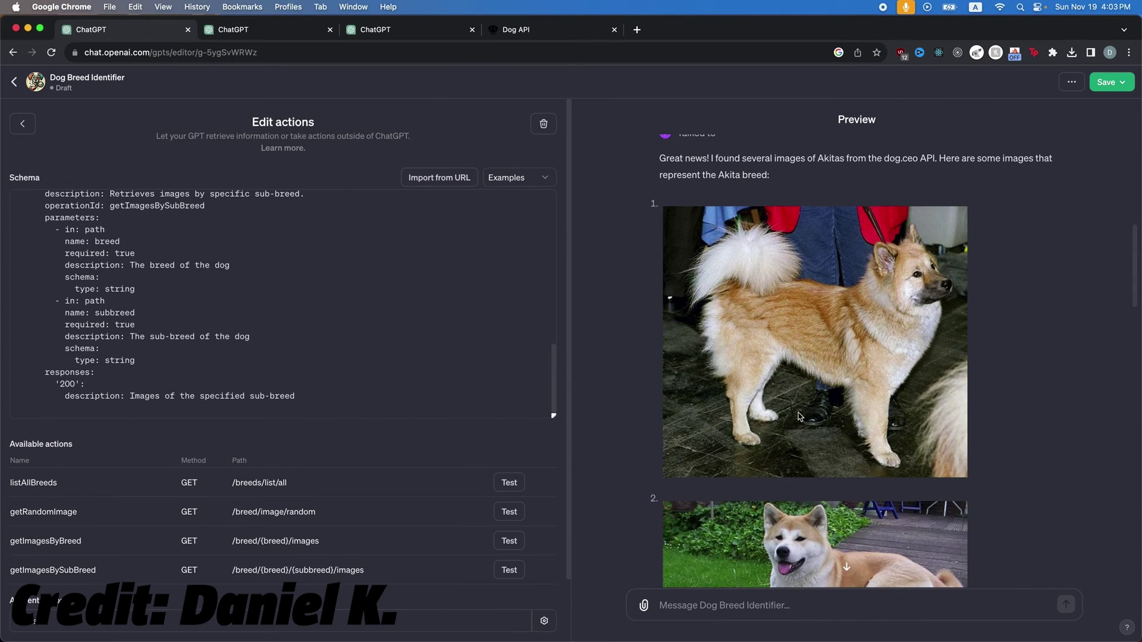
pyautogui.scroll(-9, 830, 393)
pyautogui.scroll(-15, 775, 331)
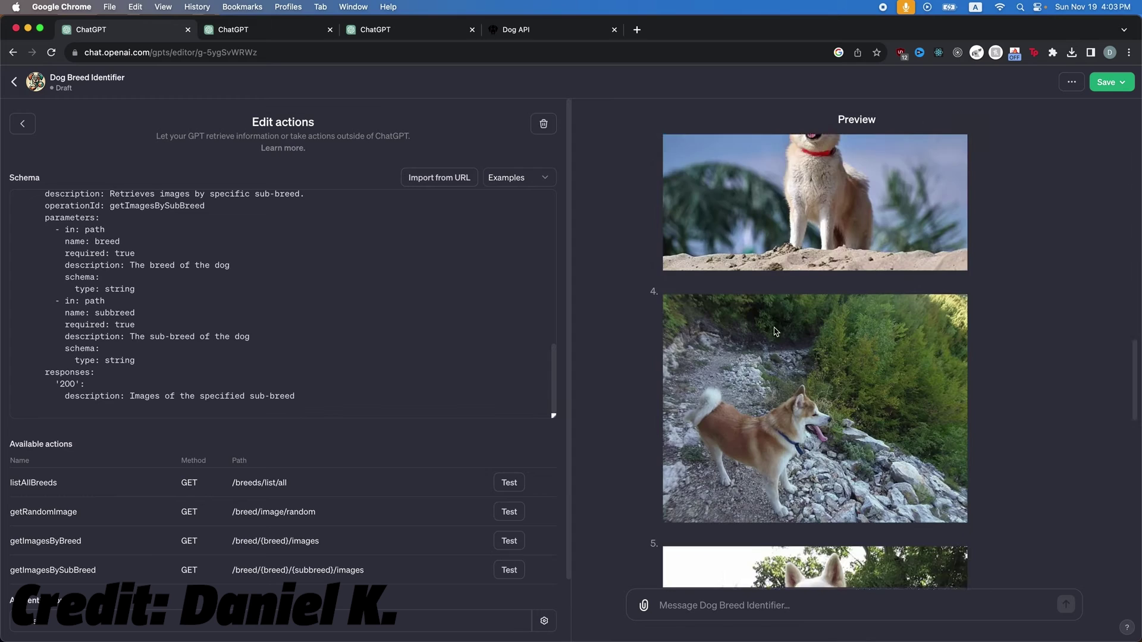
pyautogui.scroll(20, 773, 326)
pyautogui.scroll(20, 321, 392)
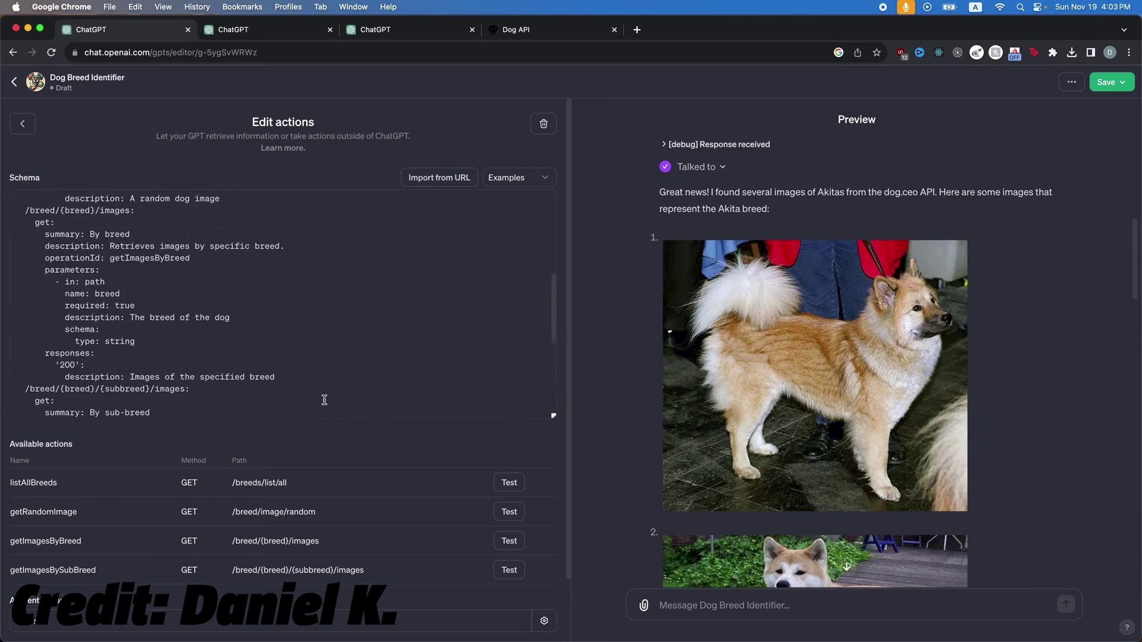